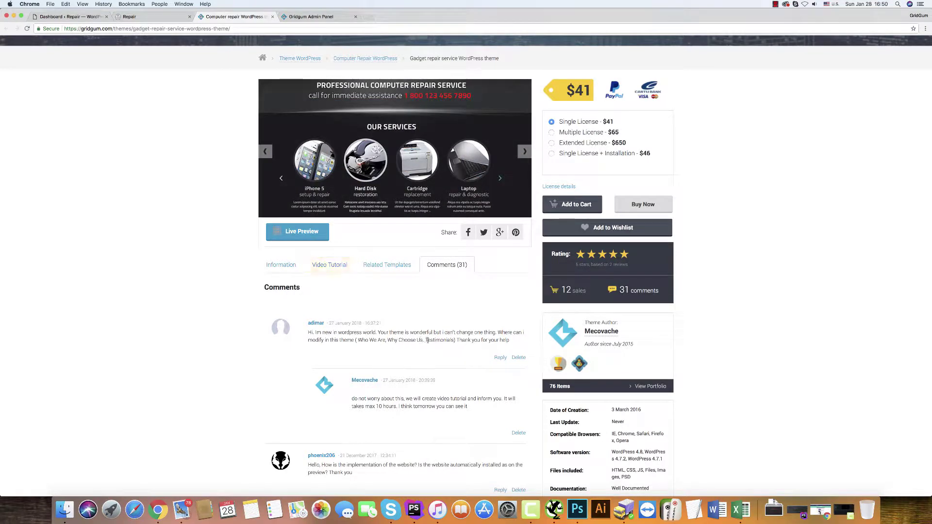
Examine the Who We Are, Why Choose Us and Testimonials sections on the Repair site's home page.
click(154, 18)
scroll(180, 242, down, 6)
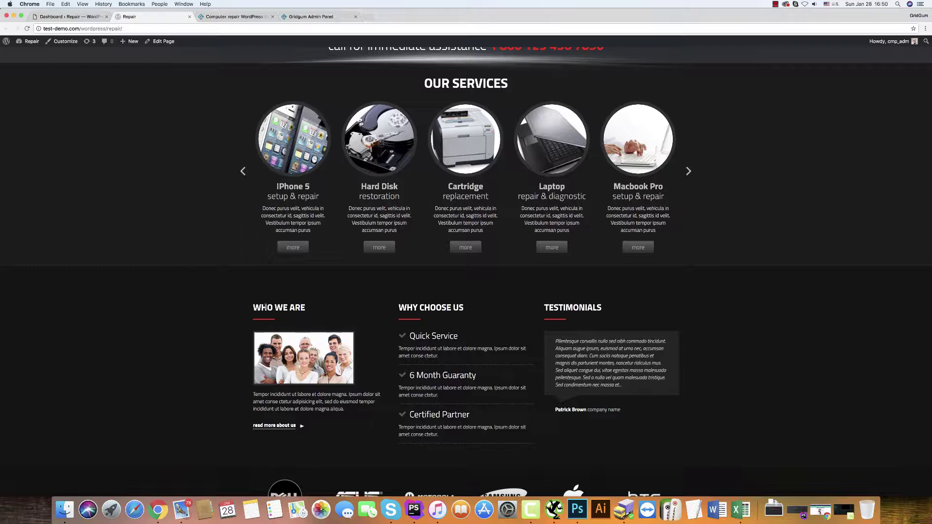
scroll(394, 313, down, 1)
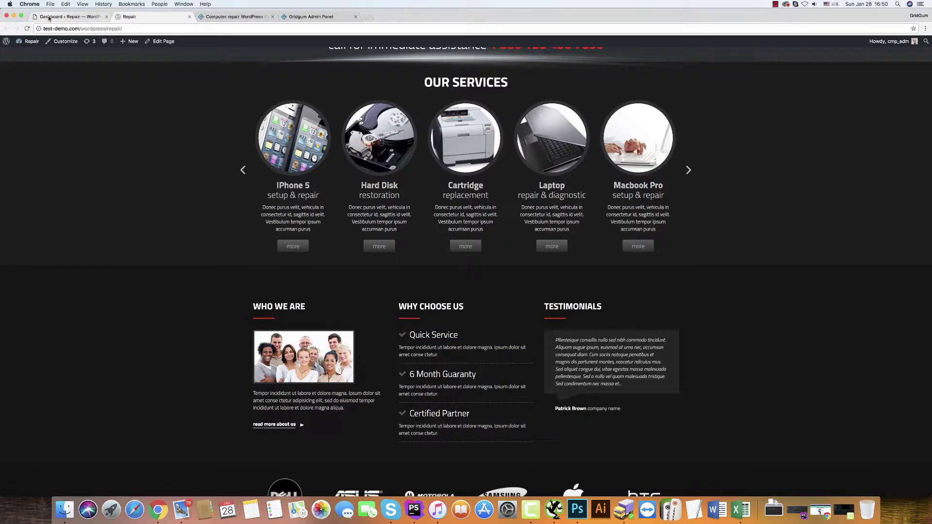
Open the Home front page for editing in the WordPress dashboard.
click(63, 17)
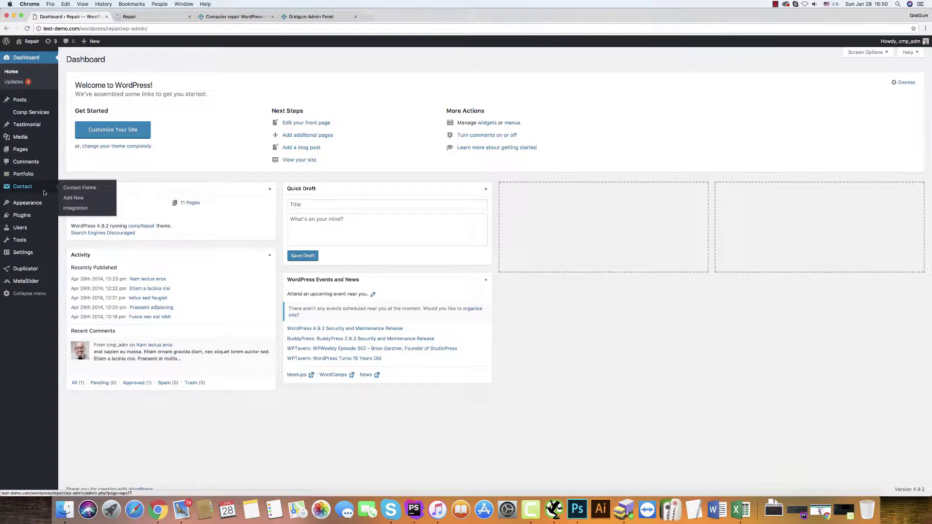
mouse_move(24, 205)
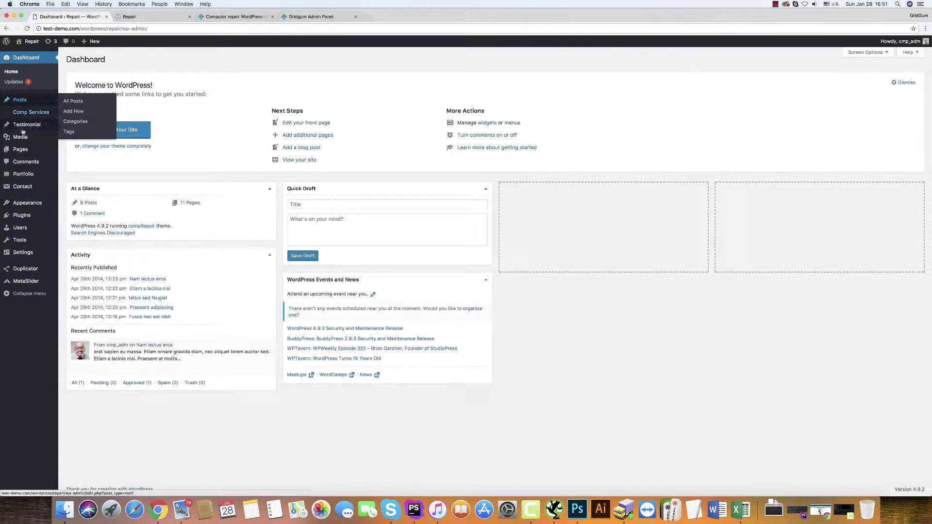
click(20, 150)
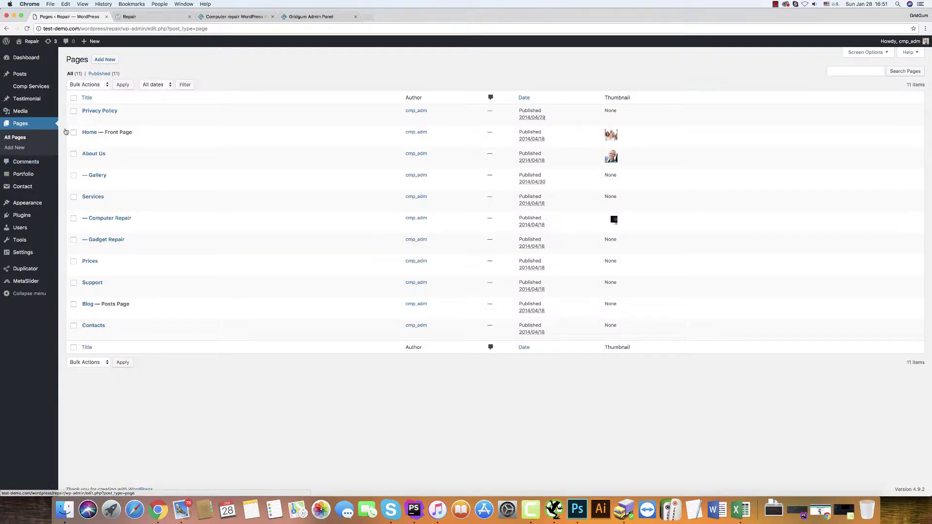
mouse_move(83, 133)
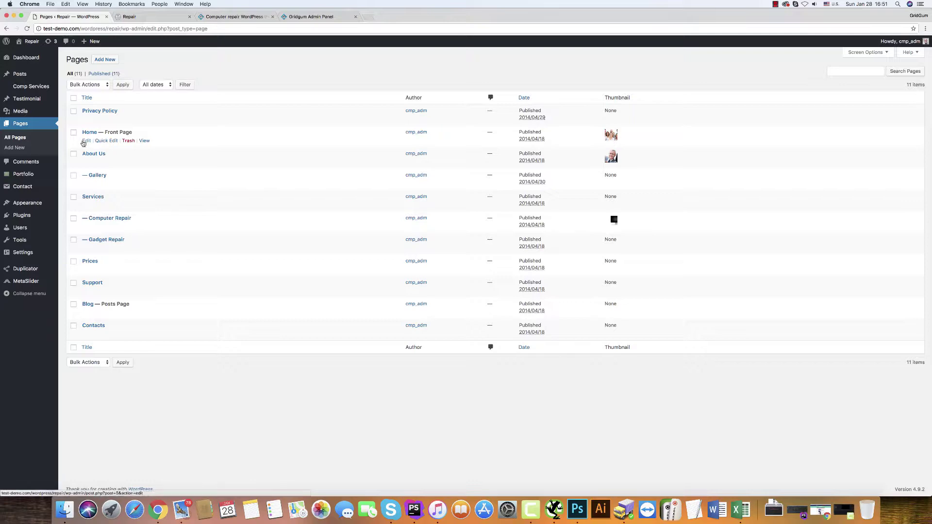
click(87, 141)
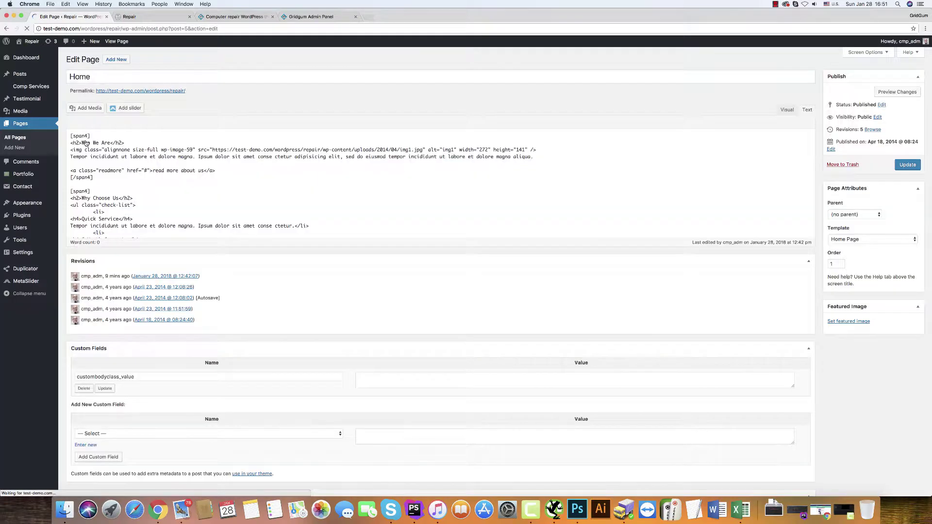
Examine the Home page content in the Visual editor, then return to its Text version.
click(788, 111)
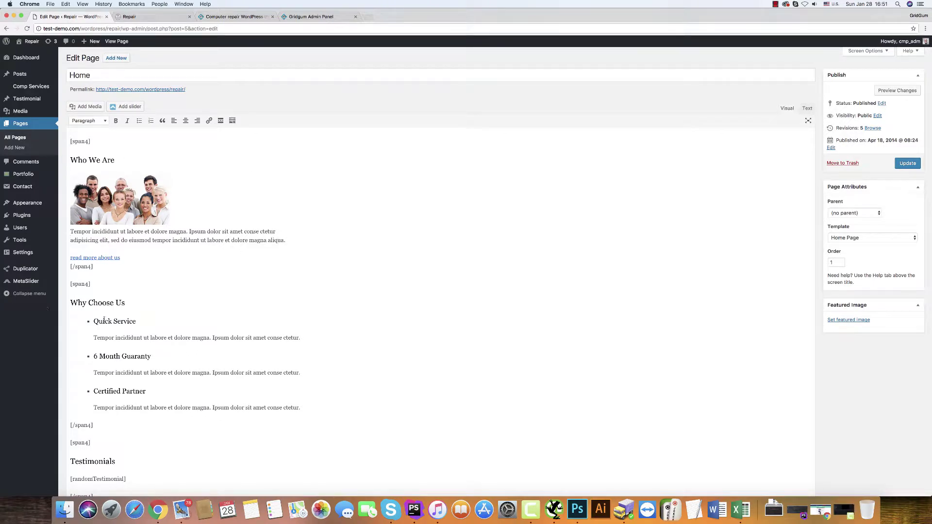
scroll(123, 391, down, 1)
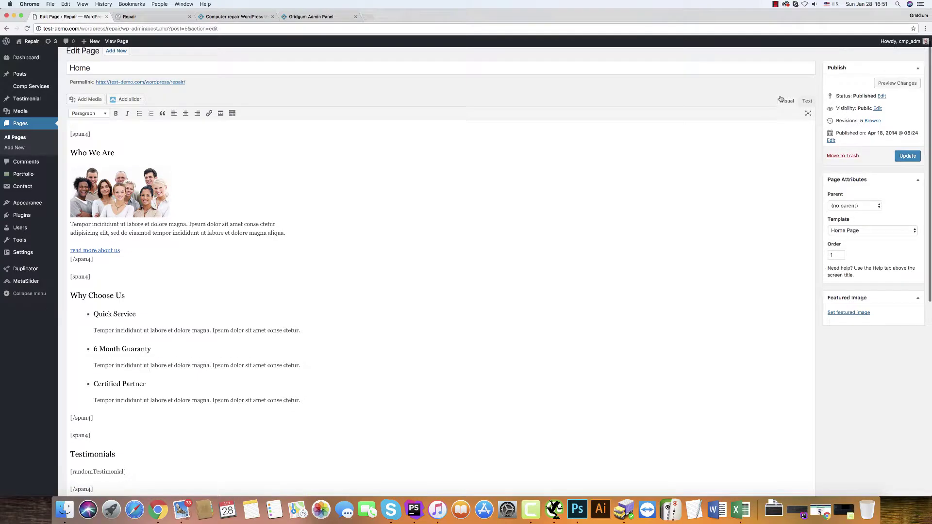
click(808, 101)
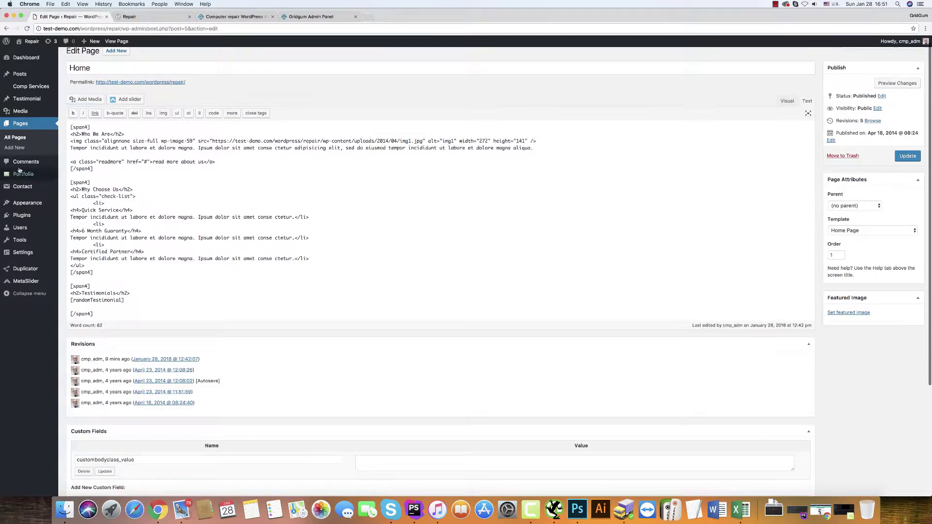
scroll(773, 106, up, 1)
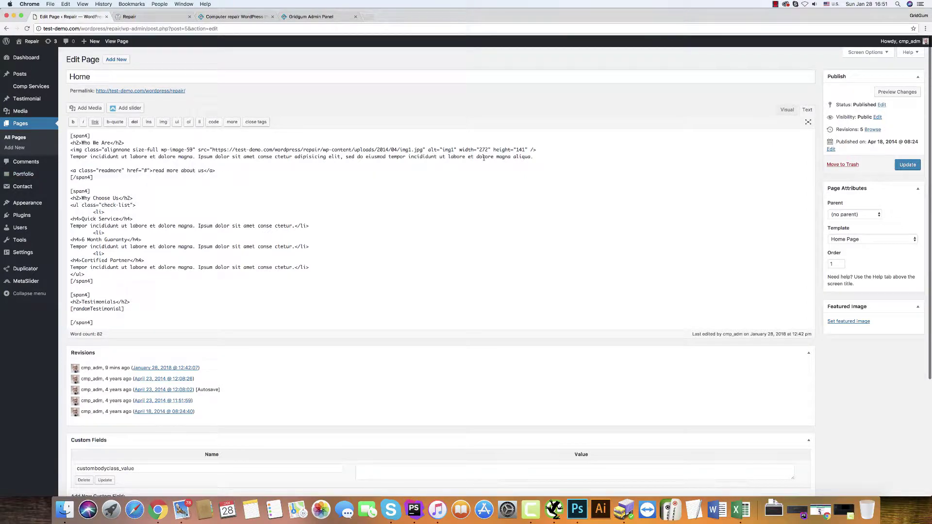
Change the start of the Who We Are paragraph to "Temporary lorem ipsum" and update the Home page.
click(88, 157)
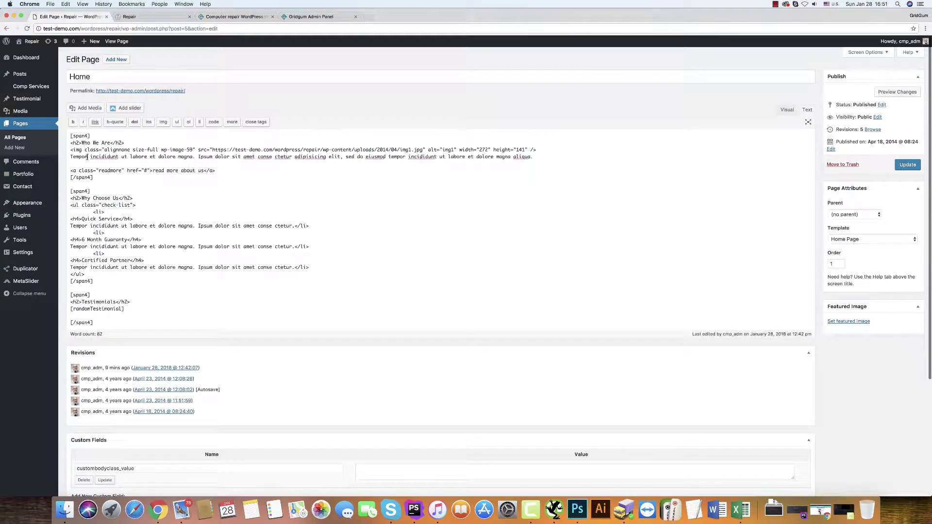
text(ary)
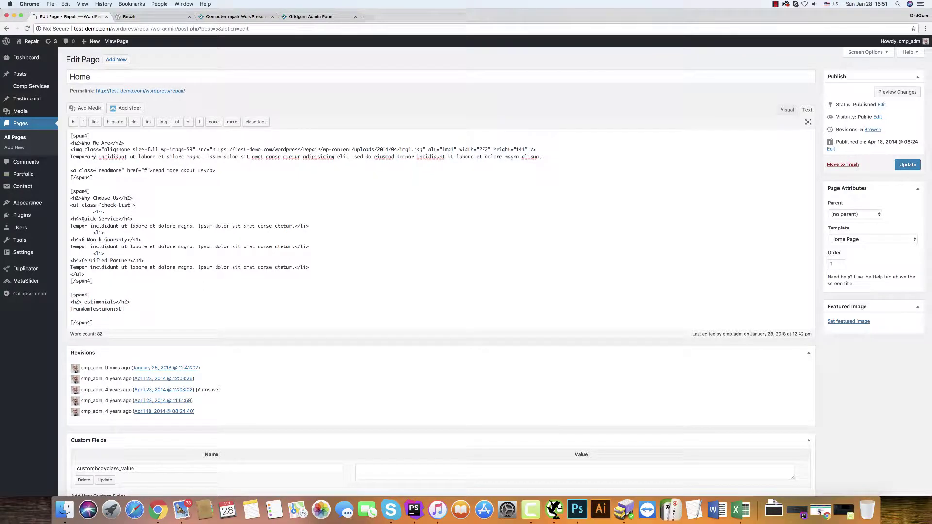
double_click(109, 156)
text(lorem ipsu)
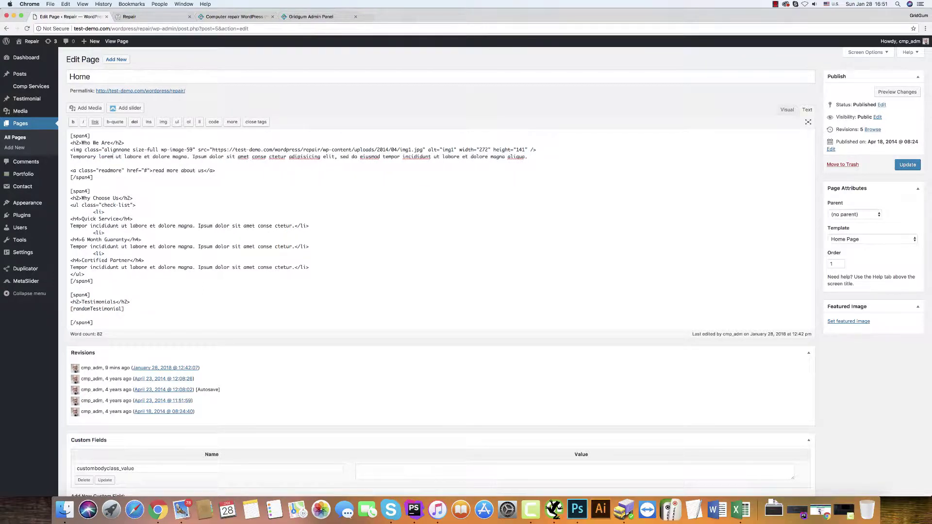
text(m)
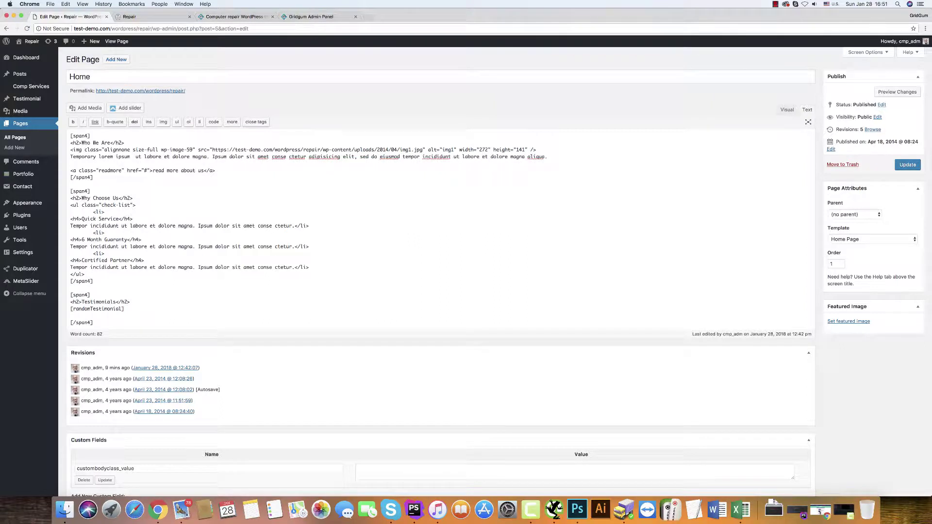
key(BackSpace)
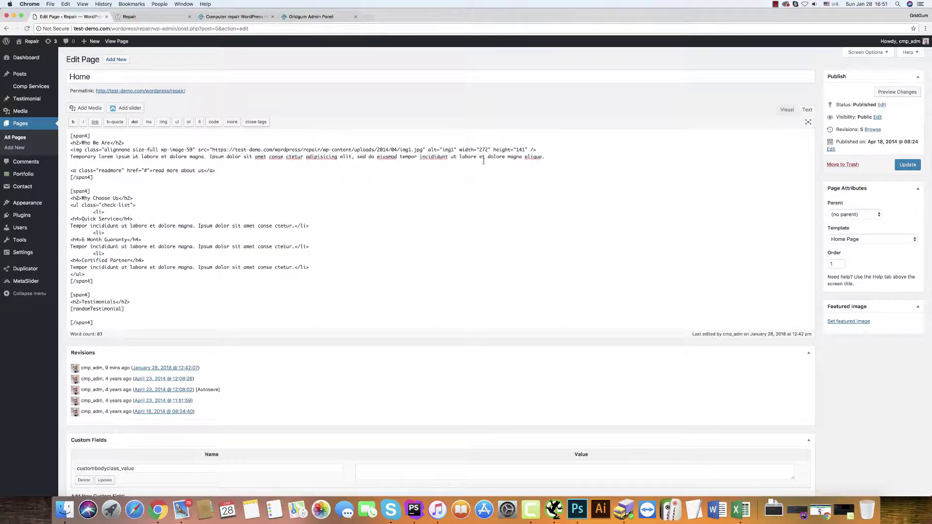
click(902, 165)
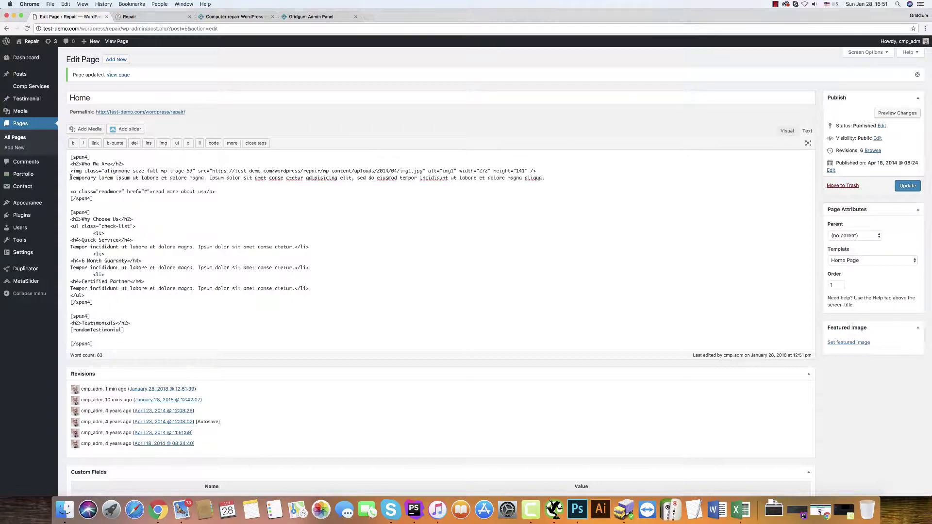
Reload the Repair site's home page and check the Who We Are paragraph against the edited text.
drag(70, 177, 123, 178)
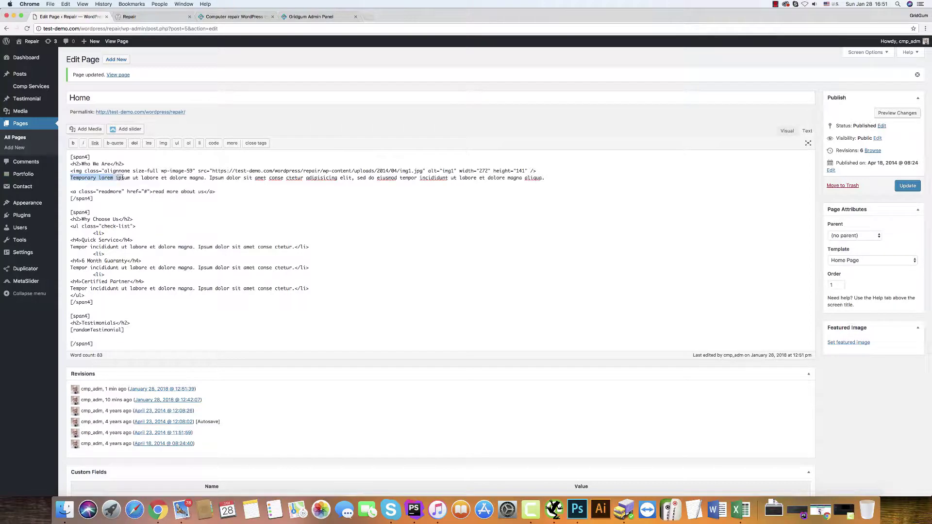
click(128, 16)
scroll(283, 346, down, 3)
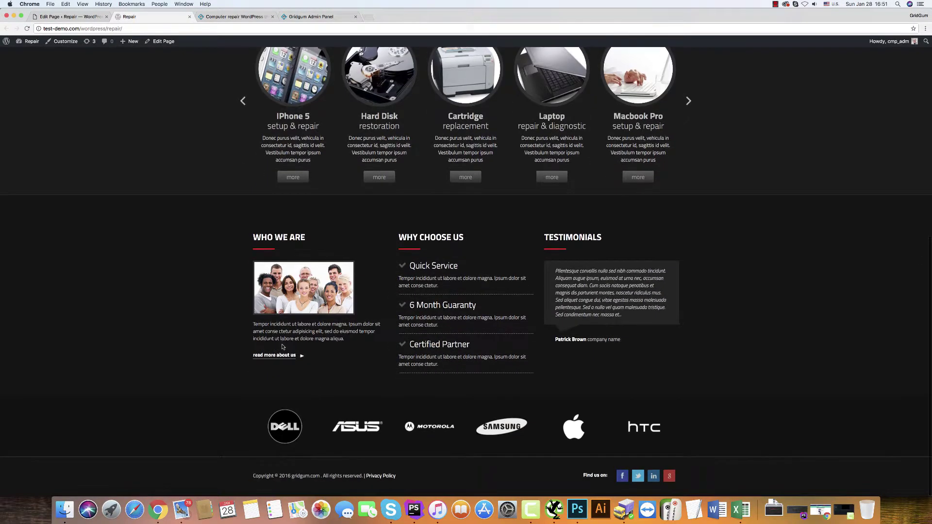
drag(254, 324, 292, 324)
click(253, 324)
click(27, 28)
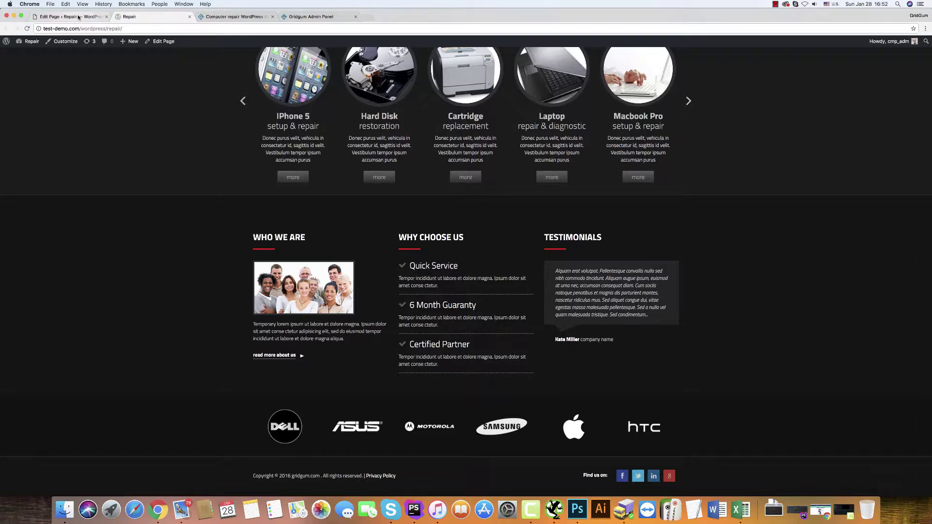
Change the "Why Choose Us" heading to "Why Choose Me", update the Home page and reload the live site.
click(78, 17)
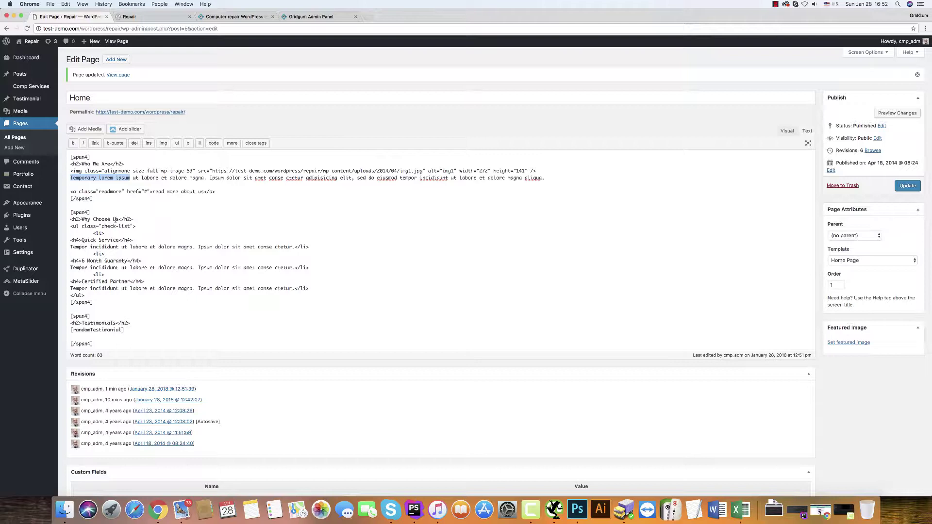
drag(113, 219, 118, 219)
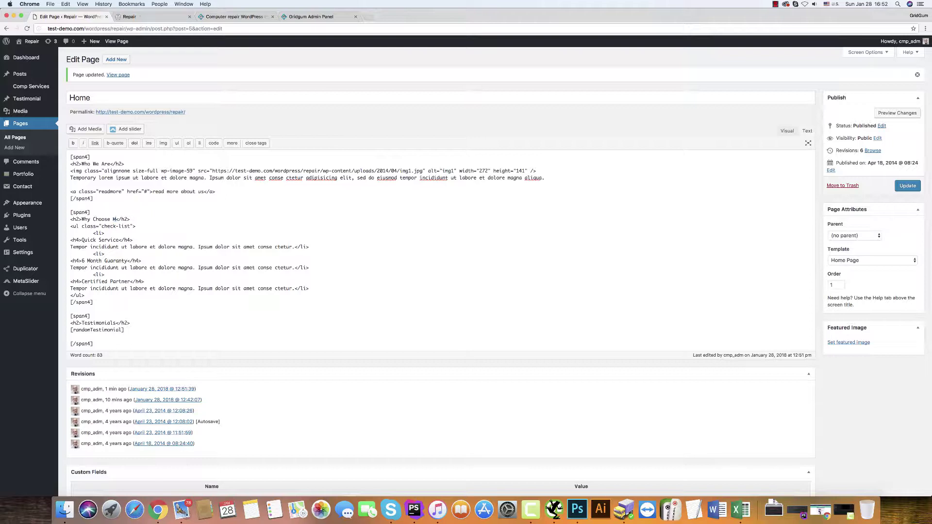
text(Me)
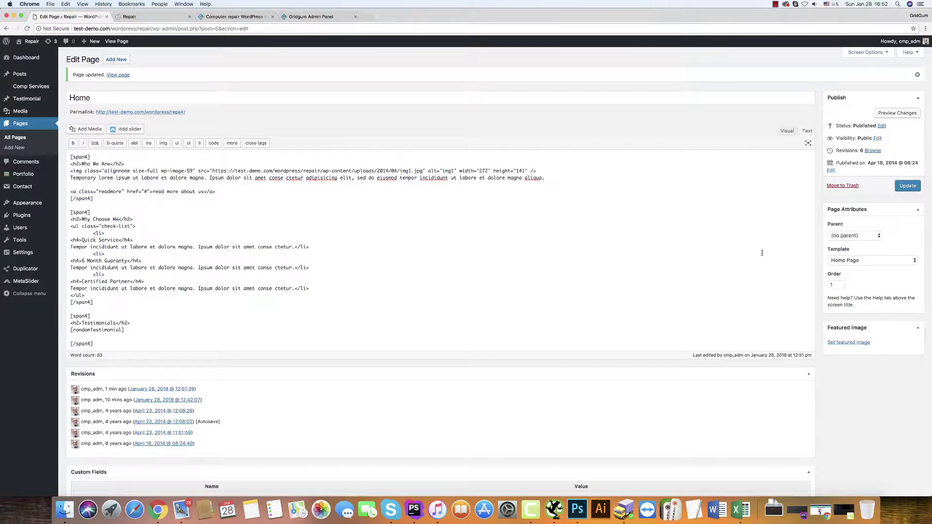
click(906, 186)
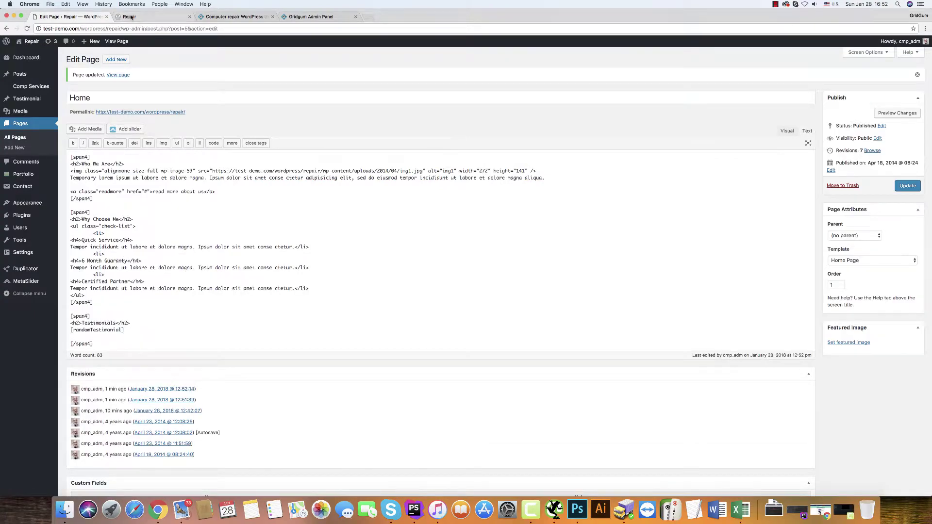
click(145, 17)
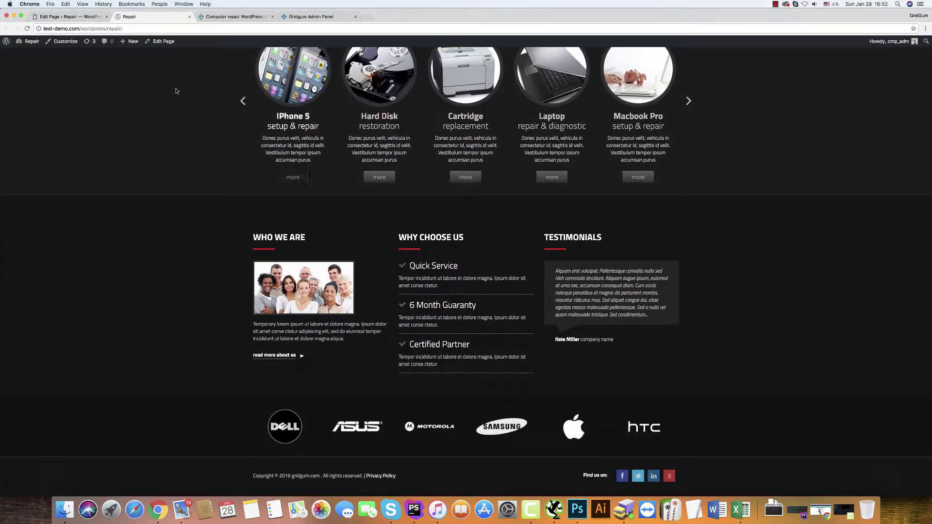
click(27, 28)
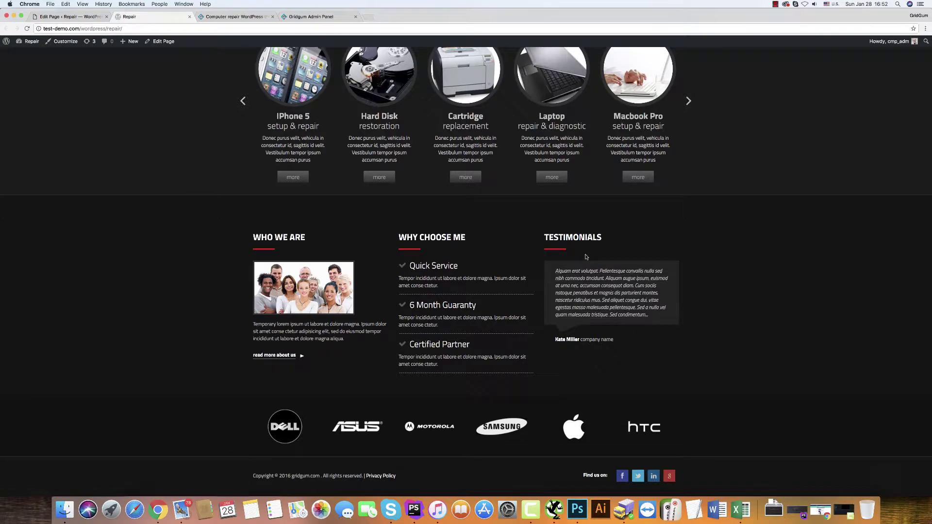
Open the first testimonial in the WordPress testimonial list for editing.
click(78, 18)
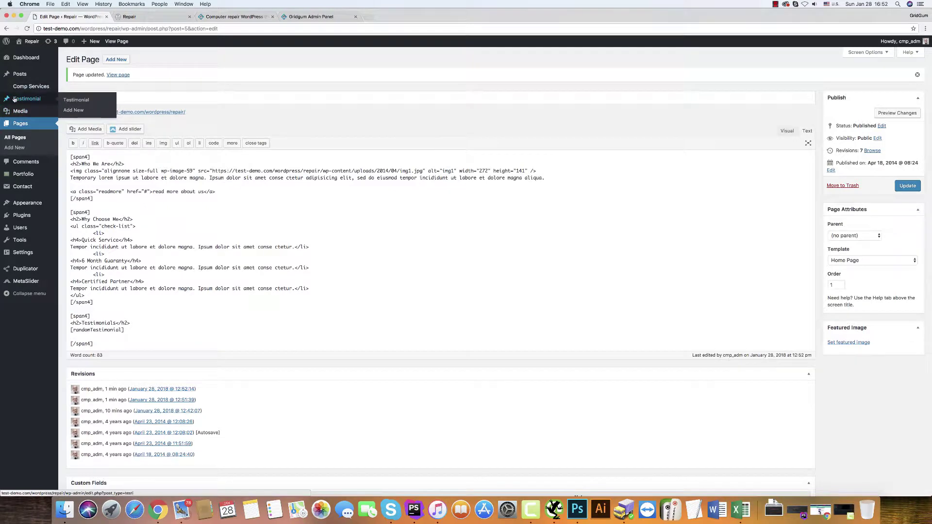
click(21, 100)
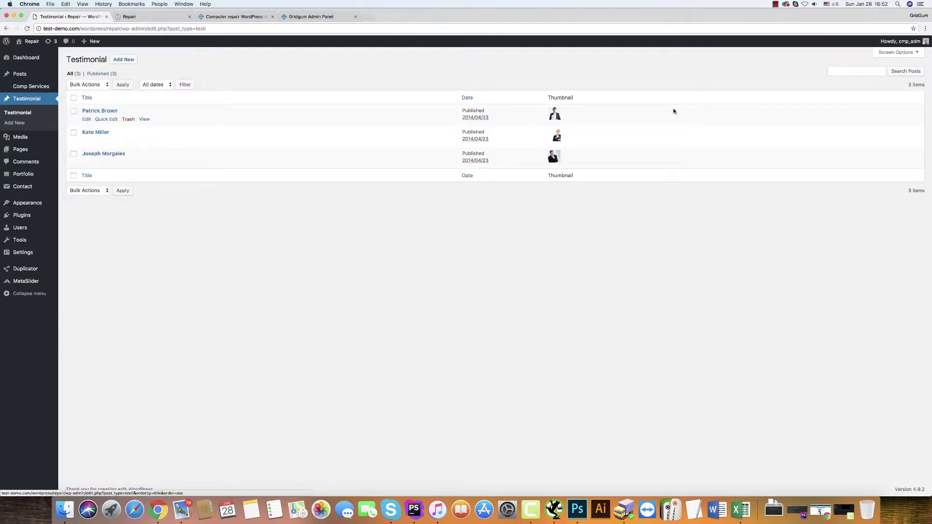
mouse_move(31, 87)
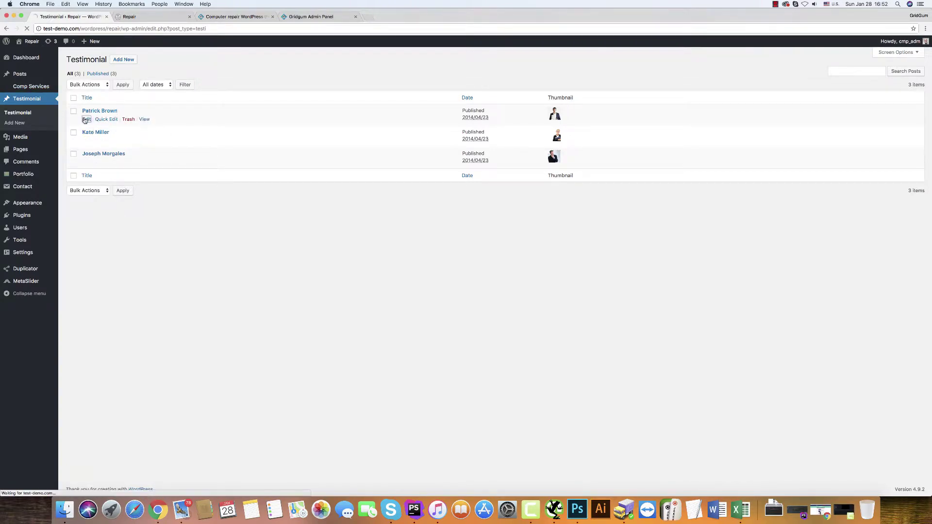
click(86, 120)
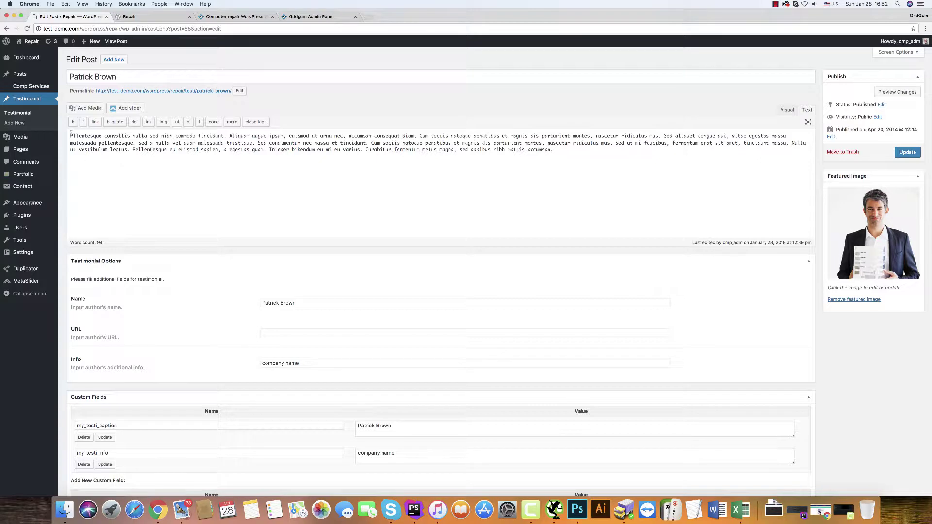
Replace the first word of the testimonial text with "Lorem ipsum" and update the post.
drag(100, 135, 68, 136)
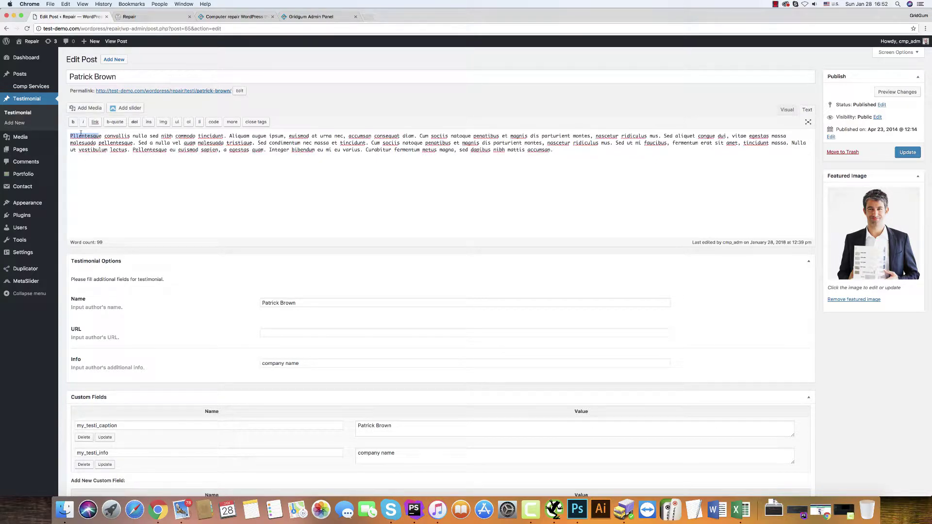
click(81, 136)
drag(100, 136, 54, 131)
text(Lorem ips)
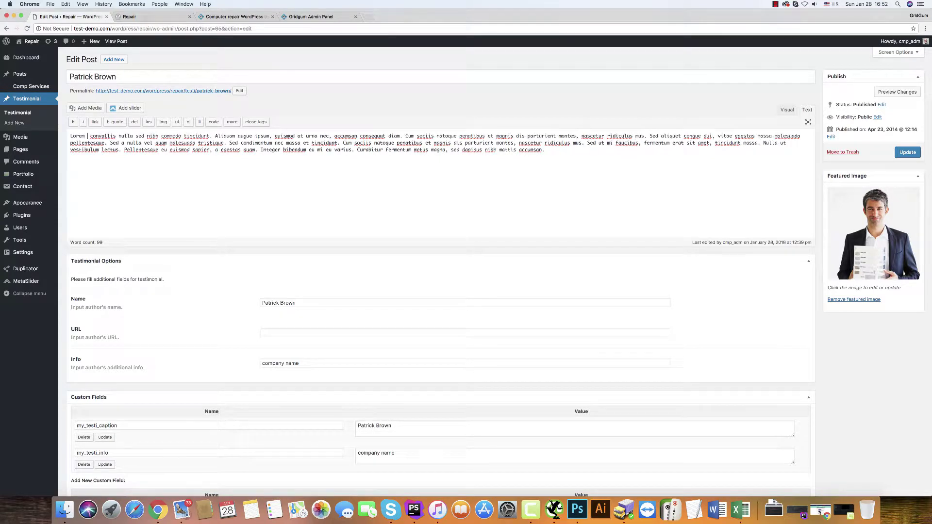
text(um)
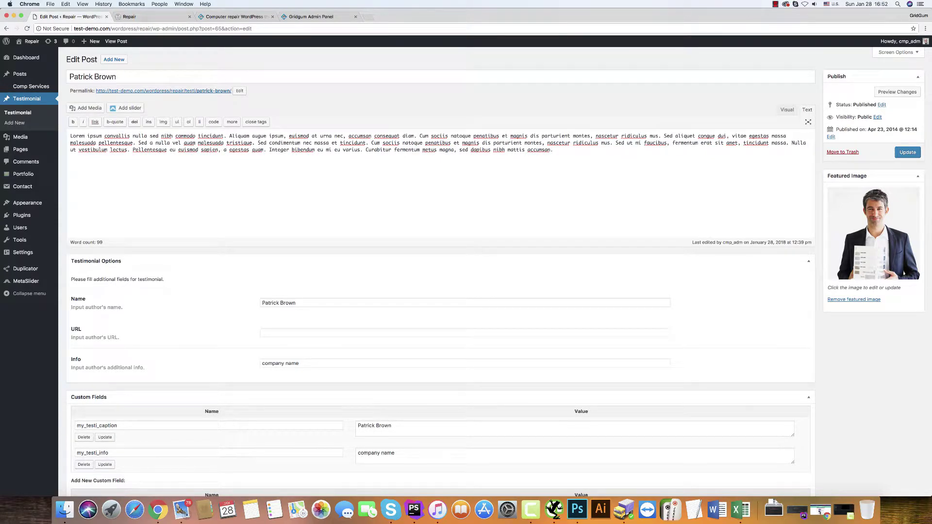
click(909, 153)
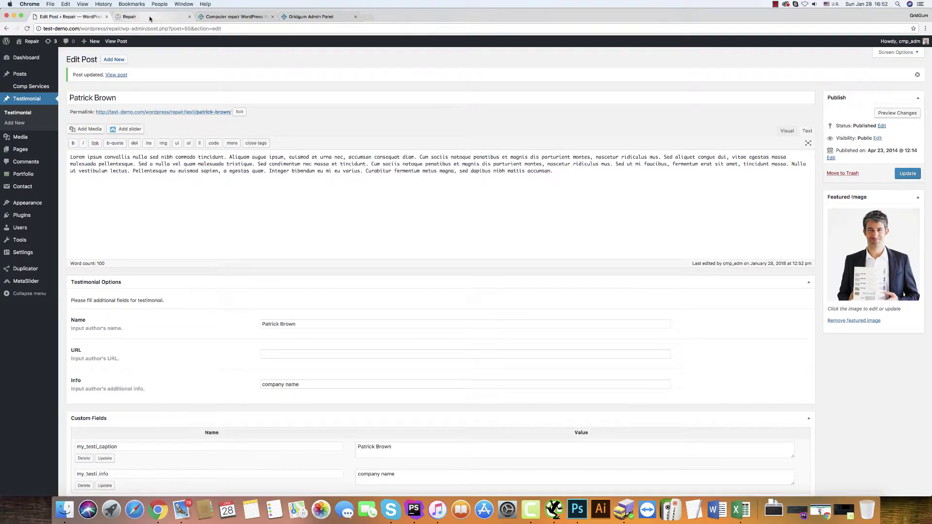
Reload the live Repair home page several times and check which testimonial the Testimonials section displays.
click(124, 17)
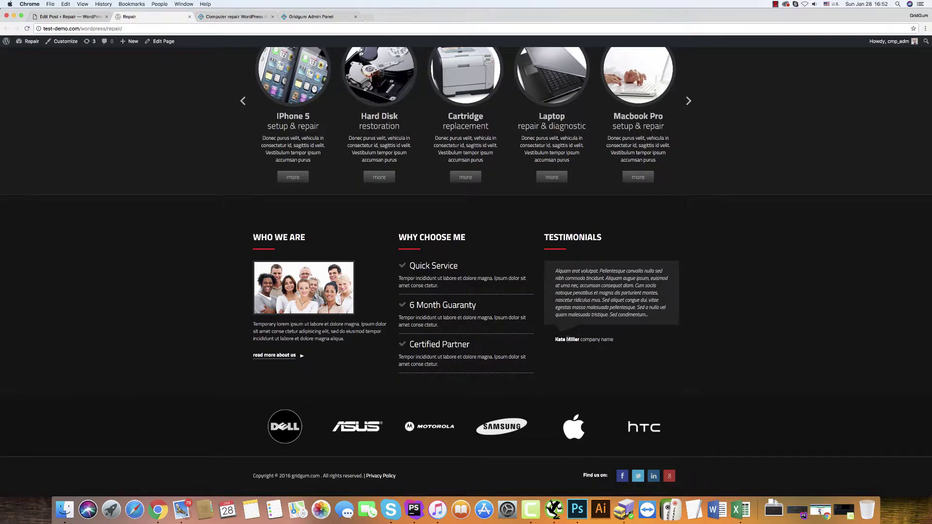
click(27, 28)
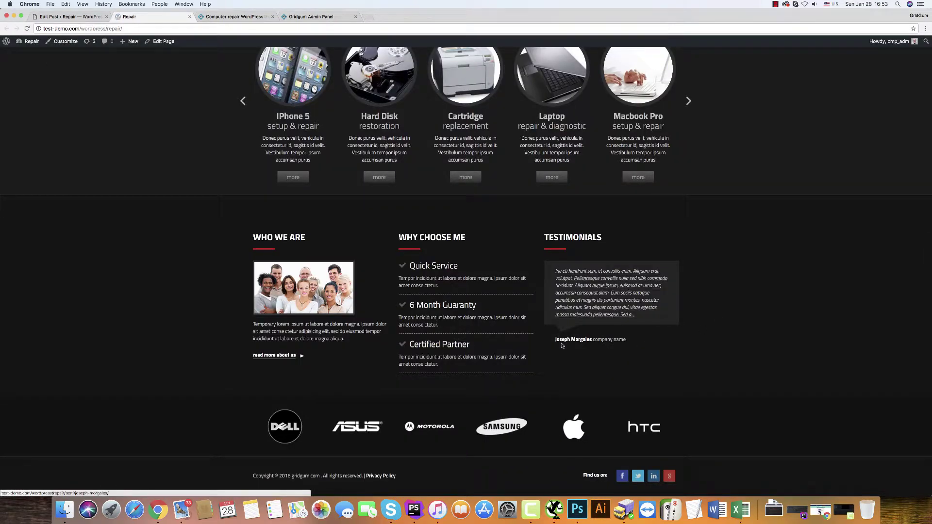
click(26, 28)
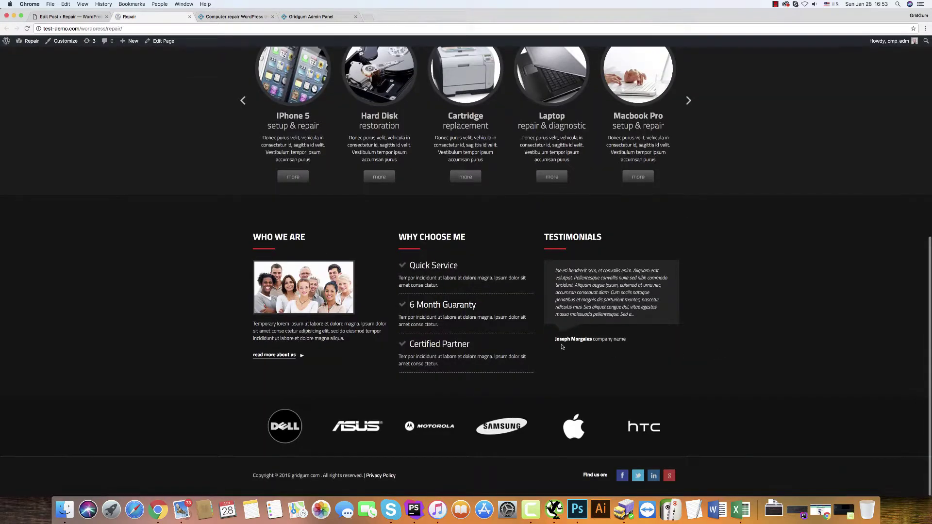
click(27, 29)
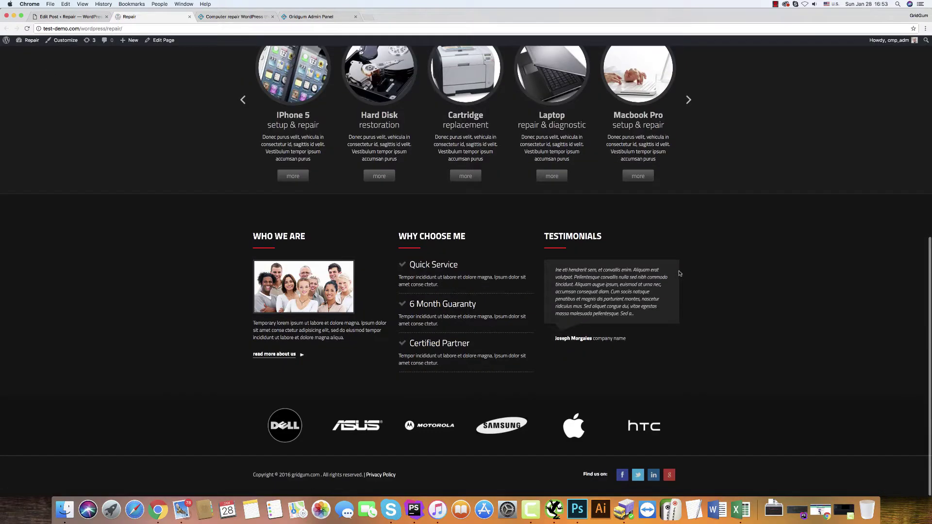
Open the displayed testimonial's own page and browse through the following posts to the edited "Lorem ipsum" testimonial.
click(581, 273)
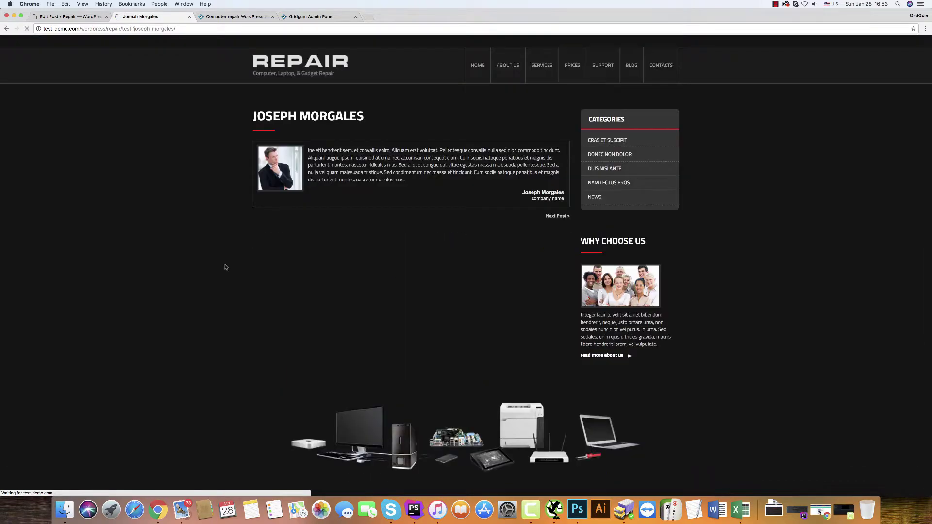
click(555, 217)
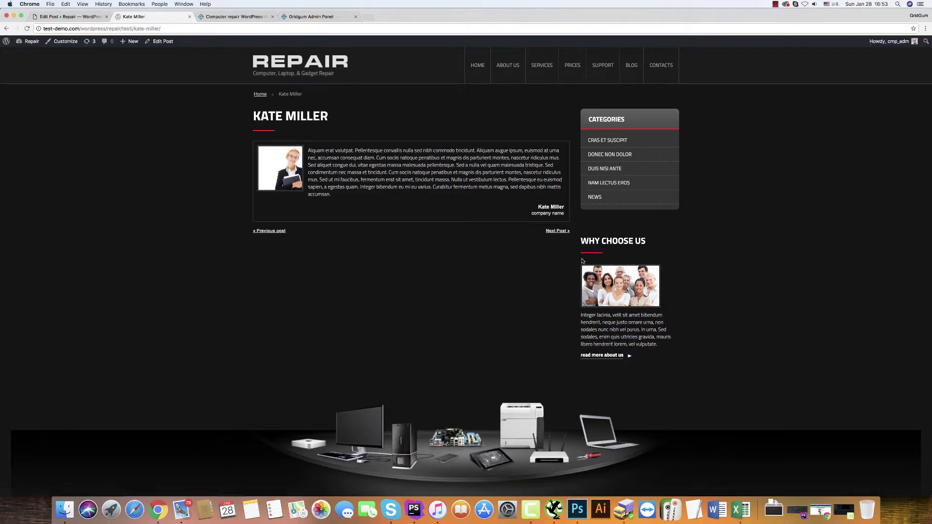
click(562, 231)
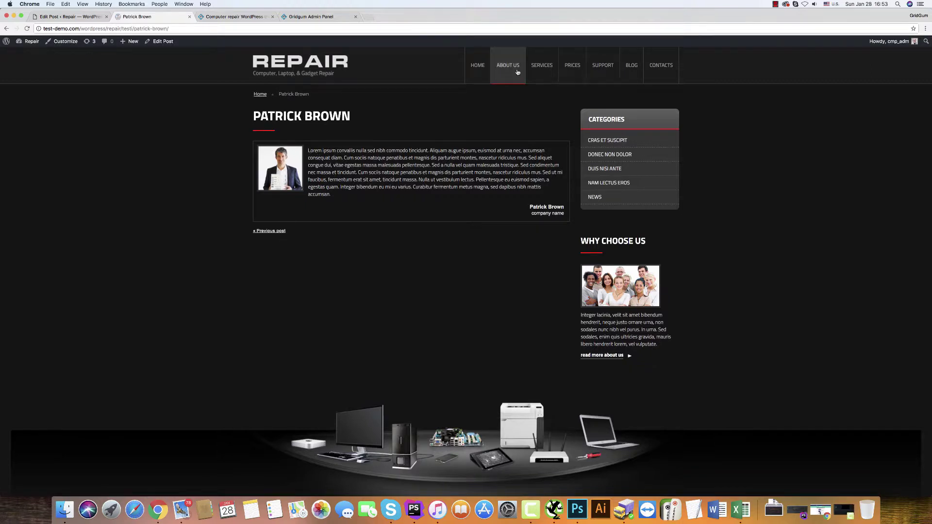
Return to the site's home page, reload it and check the Testimonials section for the edited "Lorem ipsum" text.
click(478, 65)
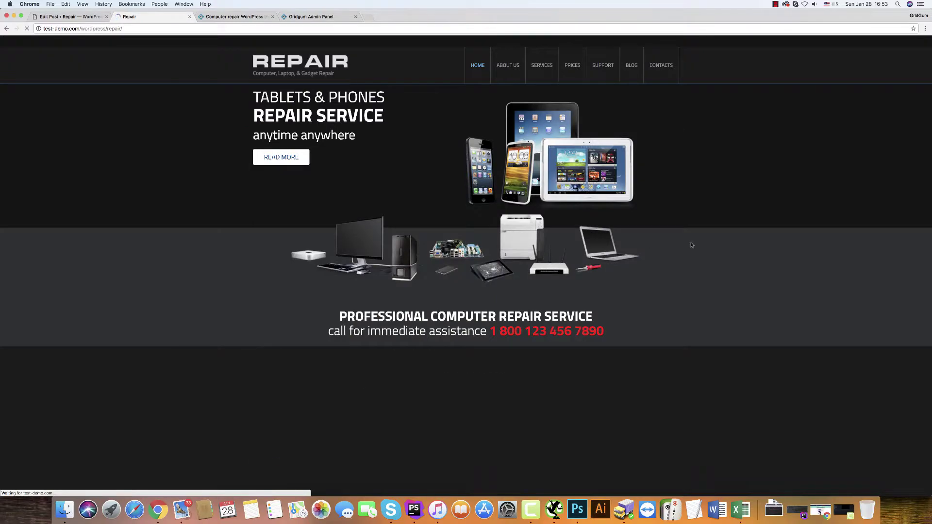
scroll(718, 249, down, 5)
scroll(719, 251, down, 1)
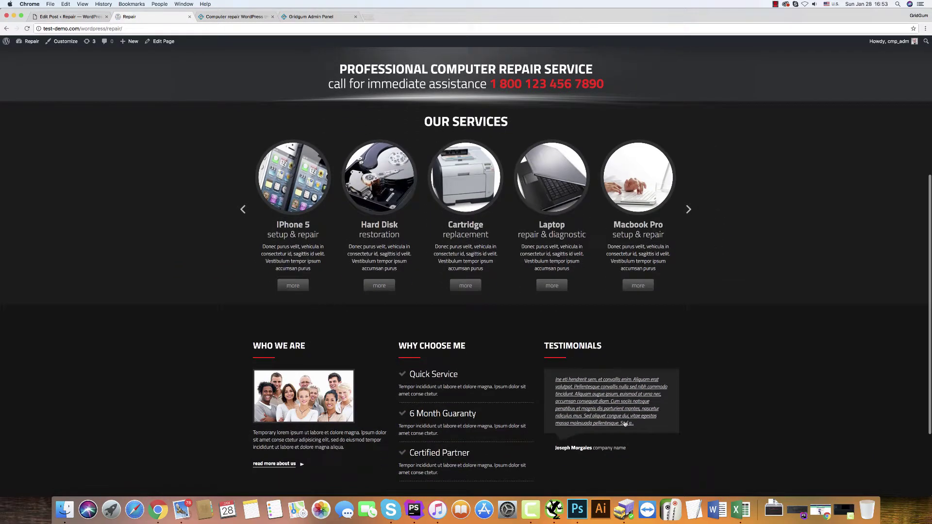
click(27, 28)
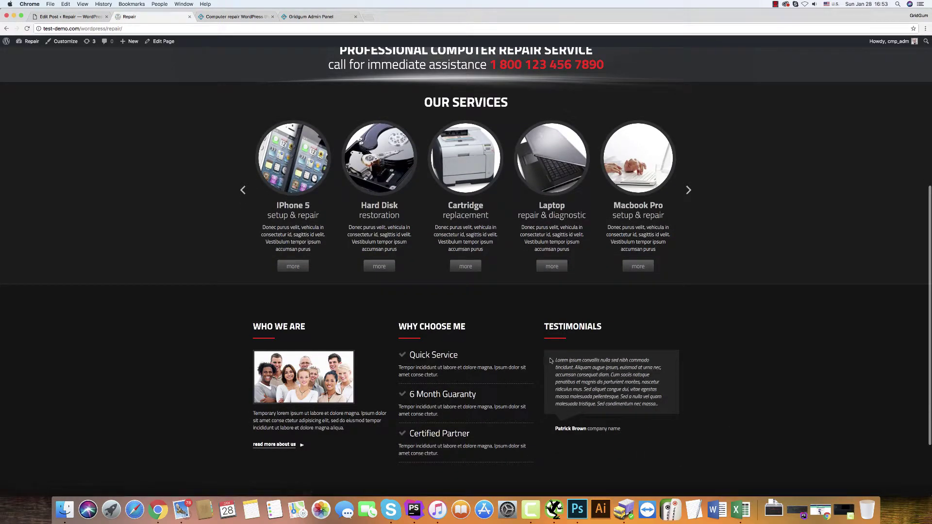
drag(554, 362, 573, 361)
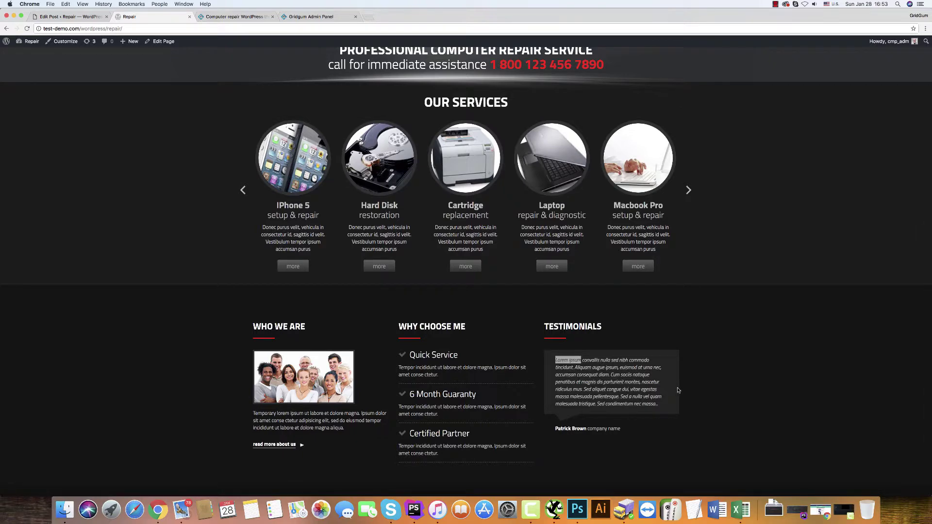
click(633, 469)
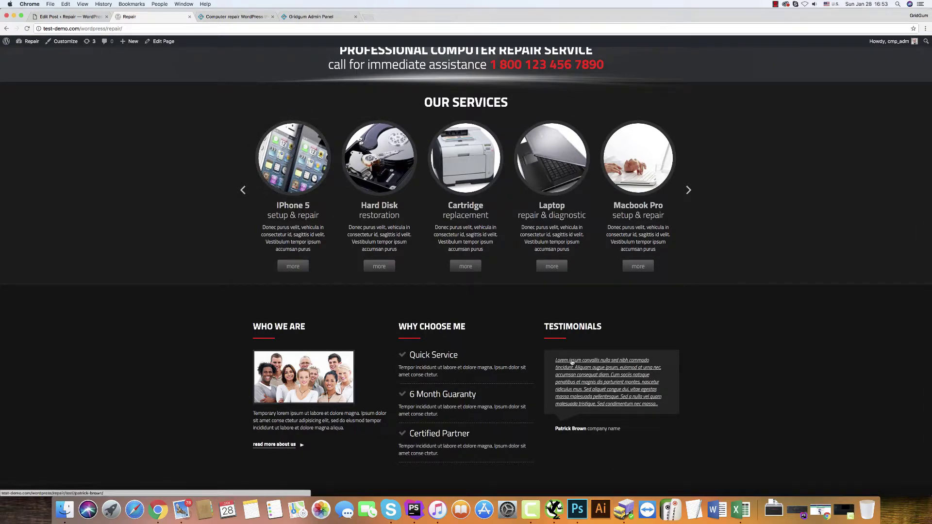
Open the last testimonial in the WordPress testimonial list, insert "1" before its text and update the post.
click(68, 16)
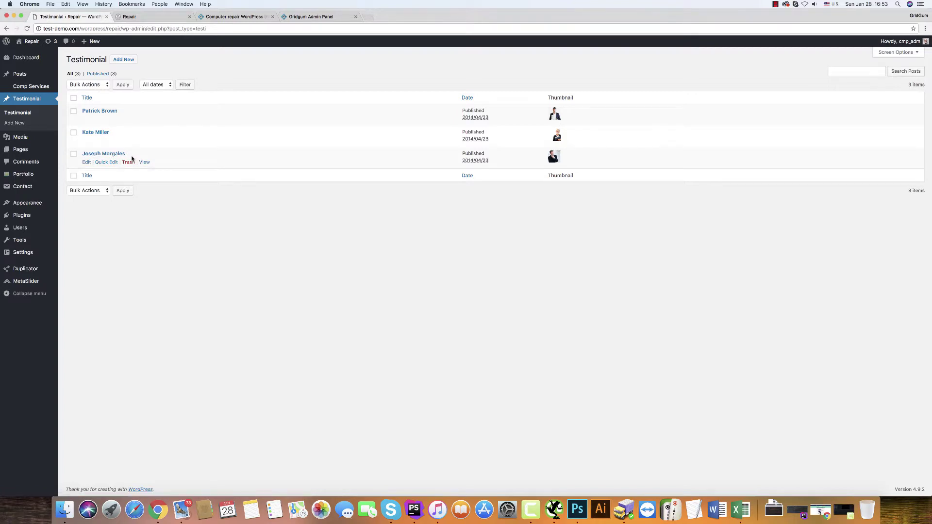
click(86, 162)
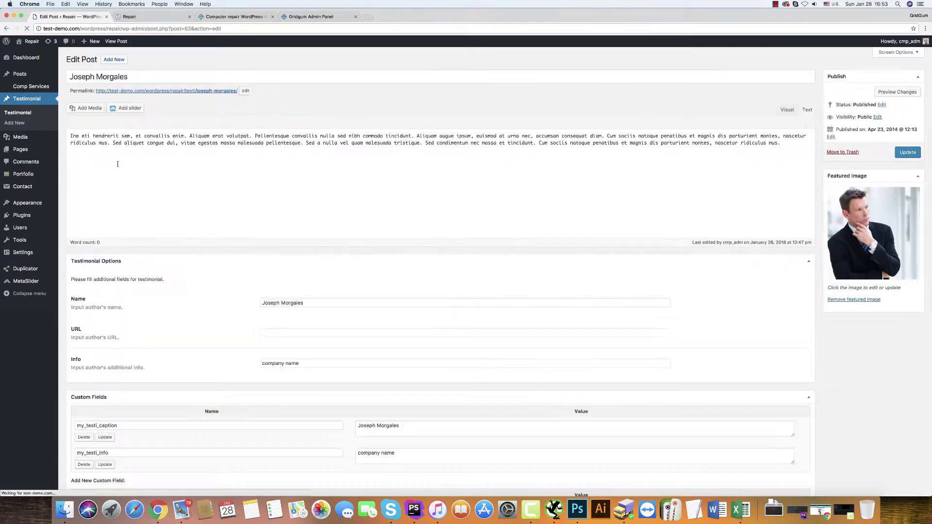
click(71, 136)
text(1)
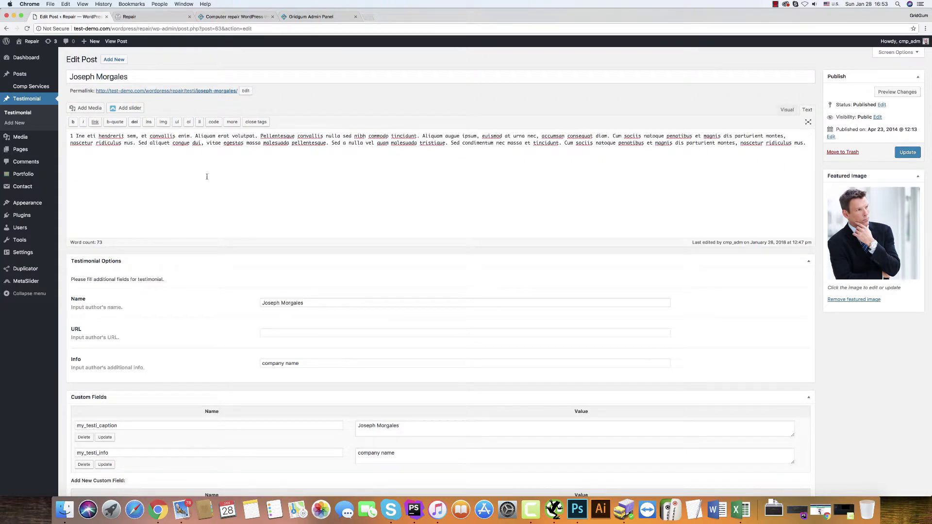
click(916, 155)
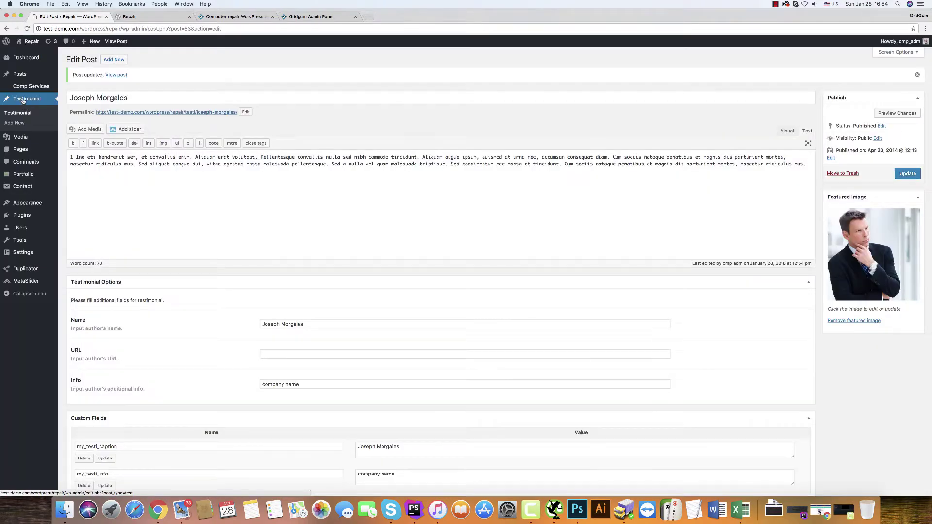
Open the second testimonial in the list for editing, insert "2" before its text and update the post.
click(23, 101)
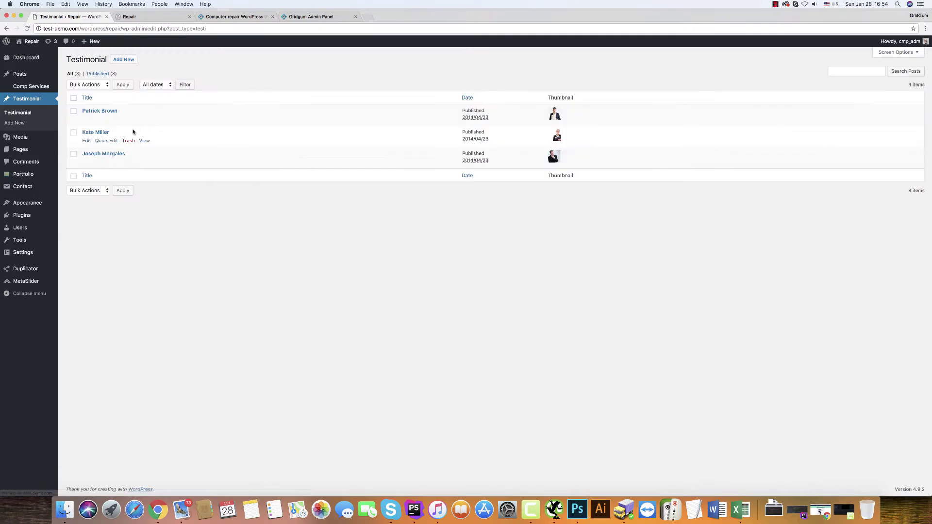
click(86, 141)
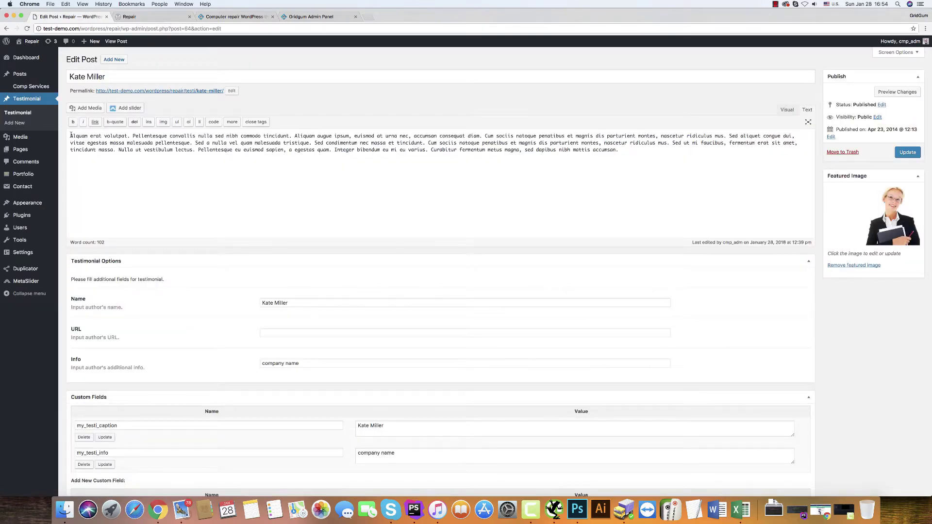
click(71, 136)
text(2)
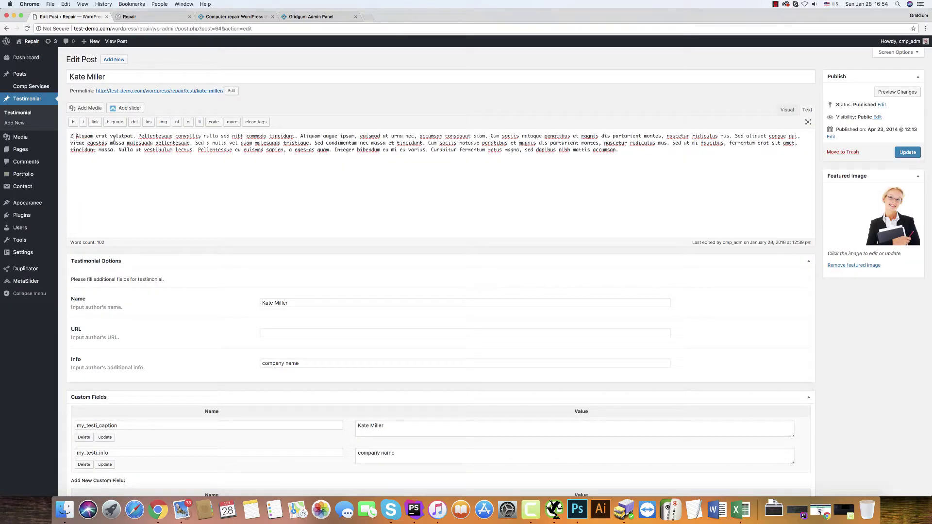
click(903, 154)
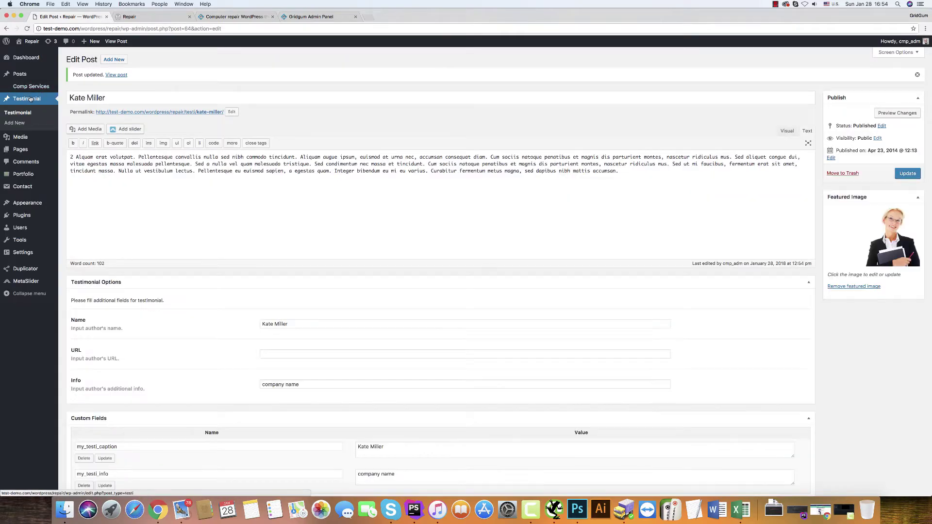
Open the first testimonial in the list for editing, insert "3" before its "Lorem ipsum" text and update the post.
click(30, 99)
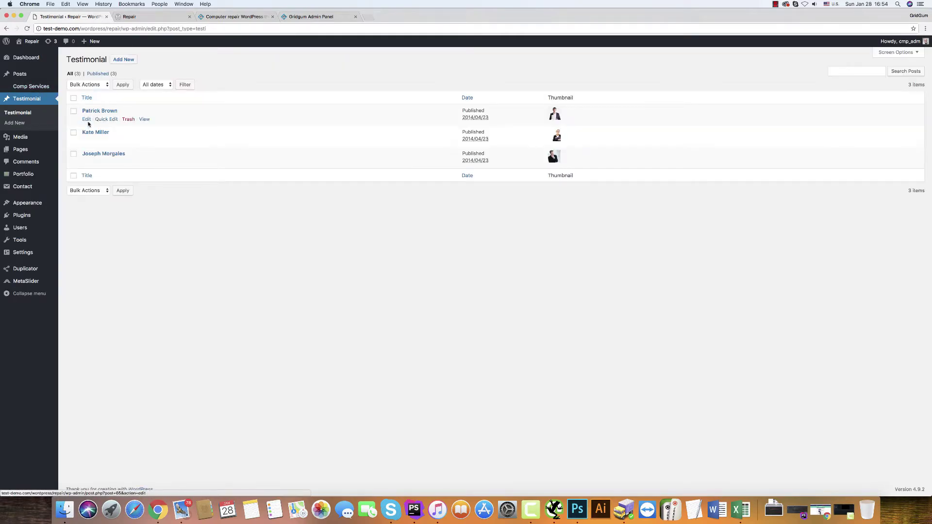
click(87, 120)
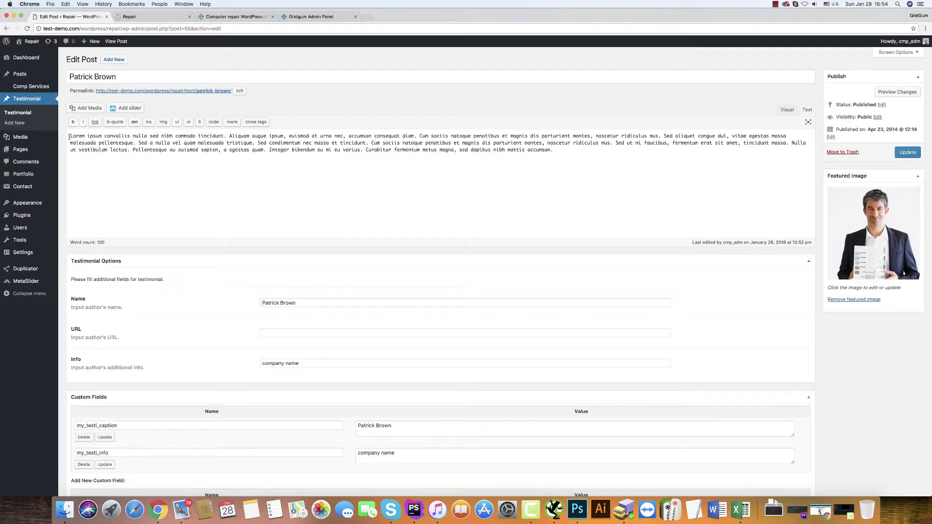
text(3)
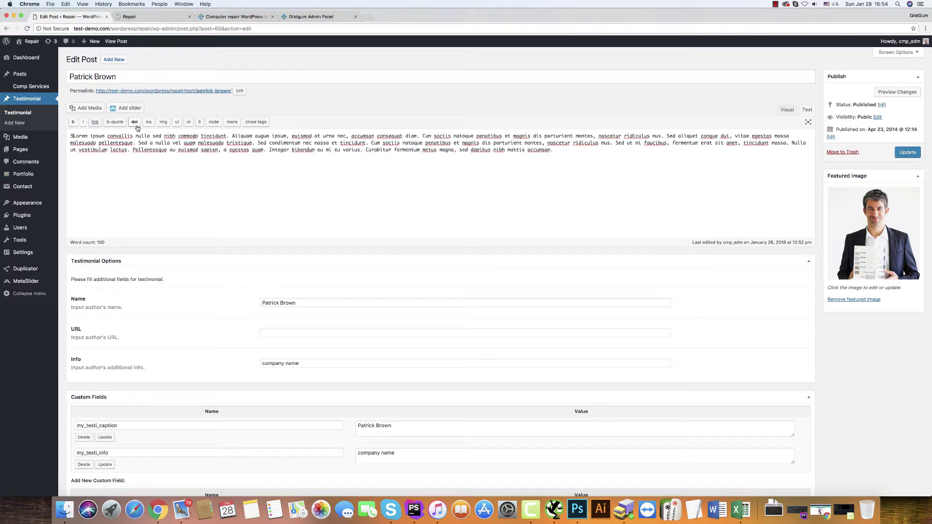
click(904, 154)
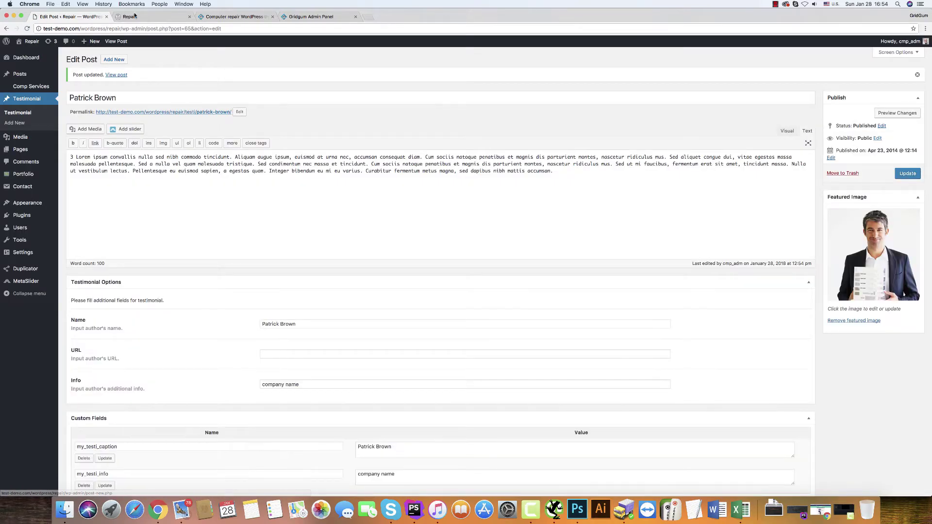
Reload the live home page repeatedly and check the number at the start of each testimonial shown under Testimonials.
click(135, 16)
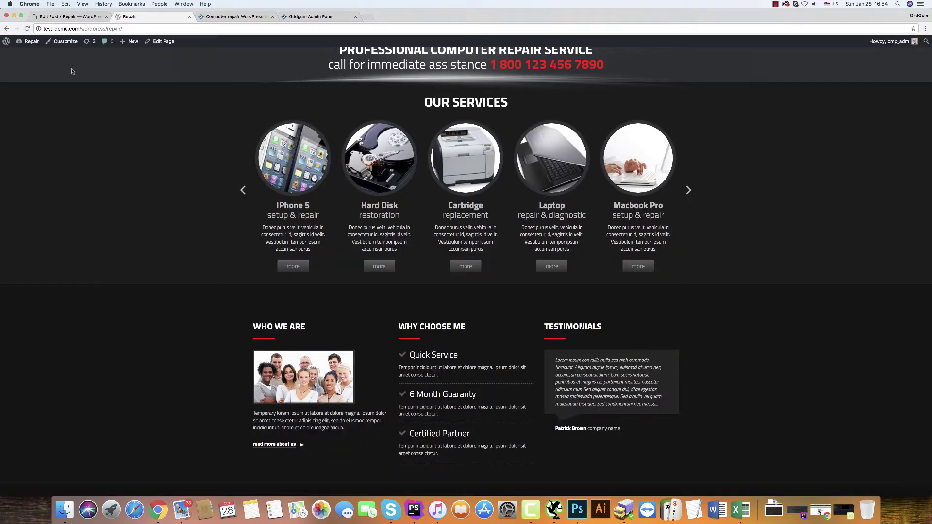
click(27, 28)
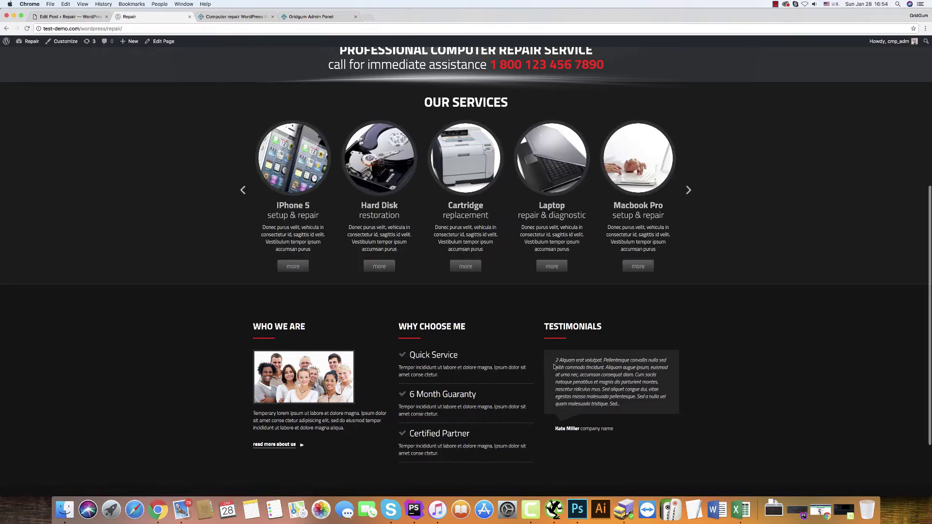
click(28, 29)
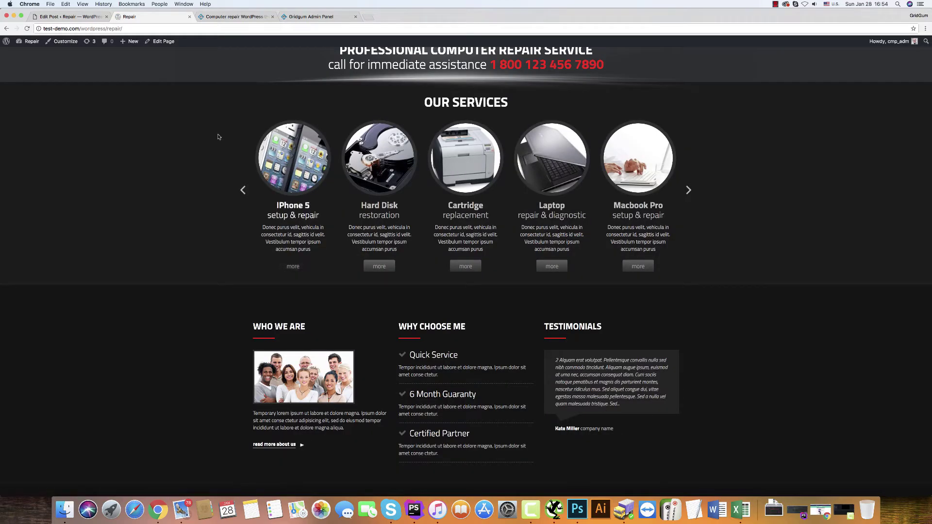
click(27, 29)
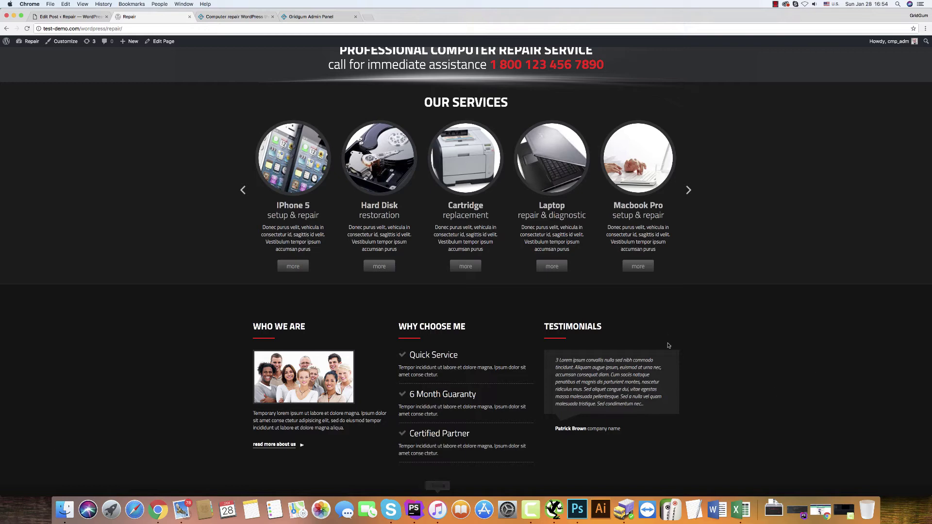
scroll(694, 359, down, 3)
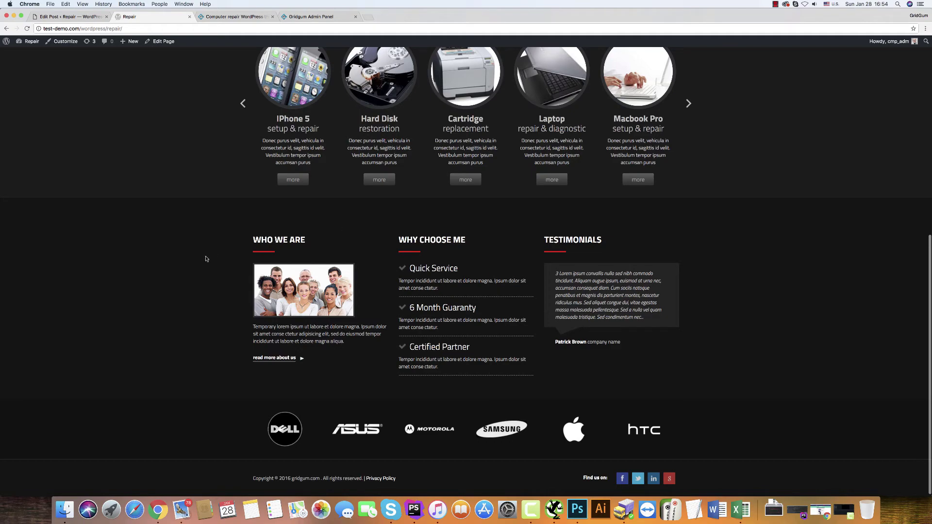
scroll(672, 367, up, 10)
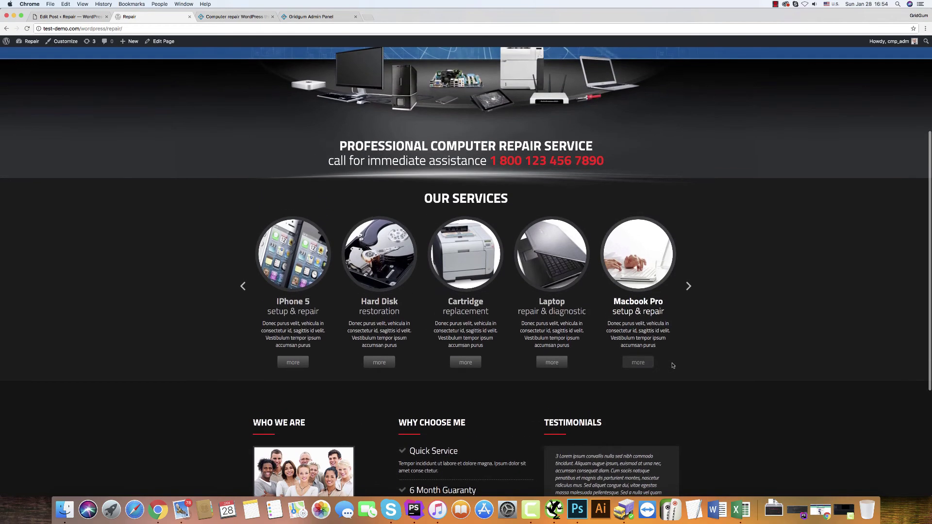